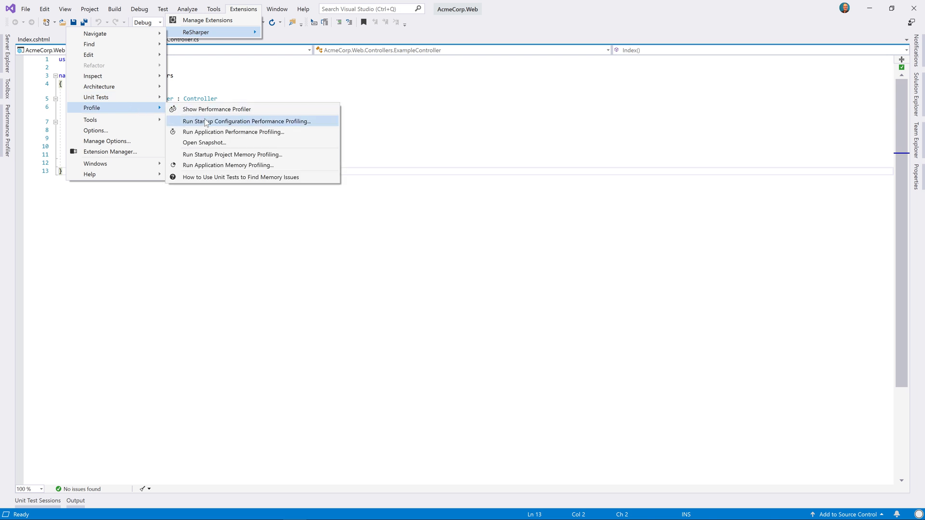
Run AcmeCorp.Web's startup configuration under dotTrace with the Timeline profiling type
click(206, 122)
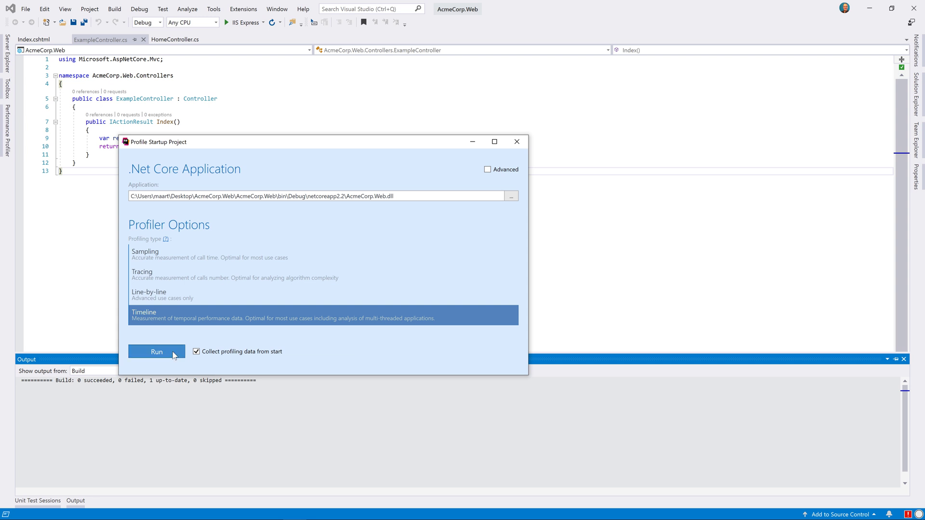
click(156, 352)
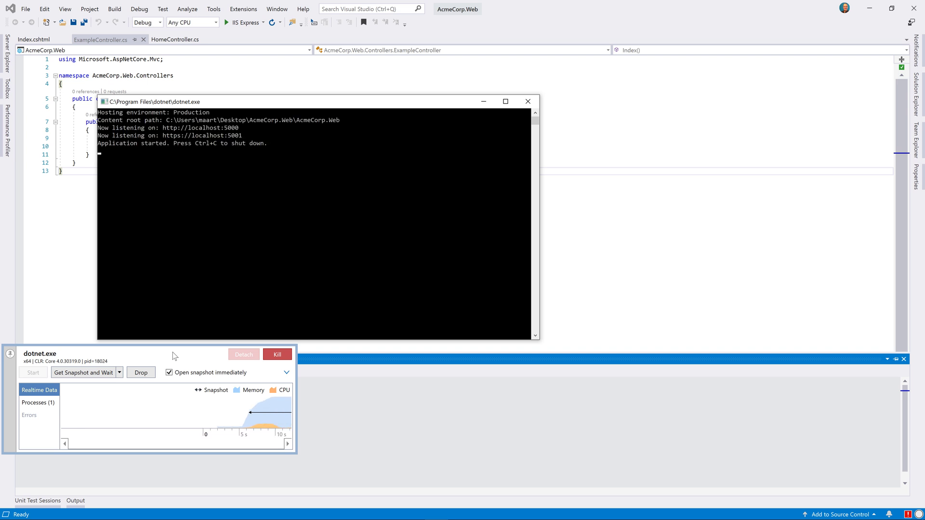
Capture a dotTrace snapshot of the running AcmeCorp.Web app using Get Snapshot and Wait
click(84, 372)
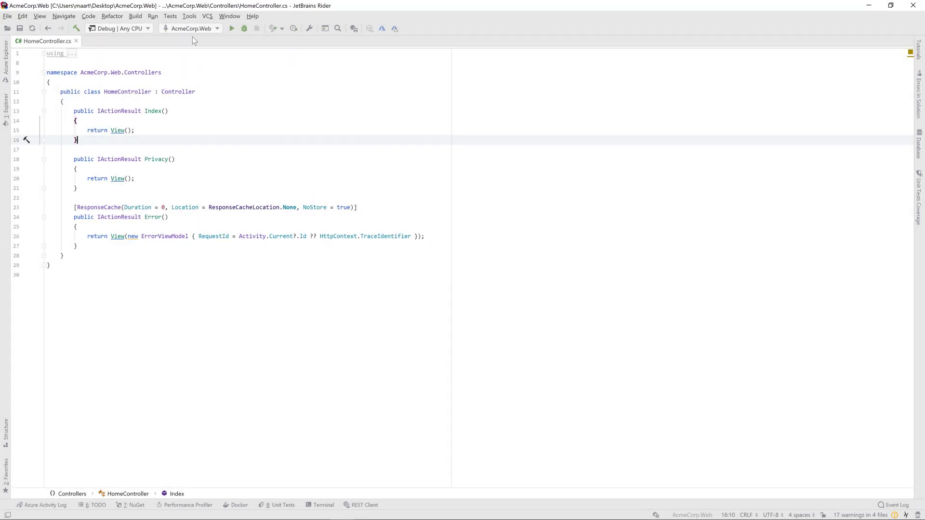
Profile AcmeCorp.Web from the Rider toolbar with the Sampling profiling configuration
click(191, 28)
click(191, 30)
click(283, 28)
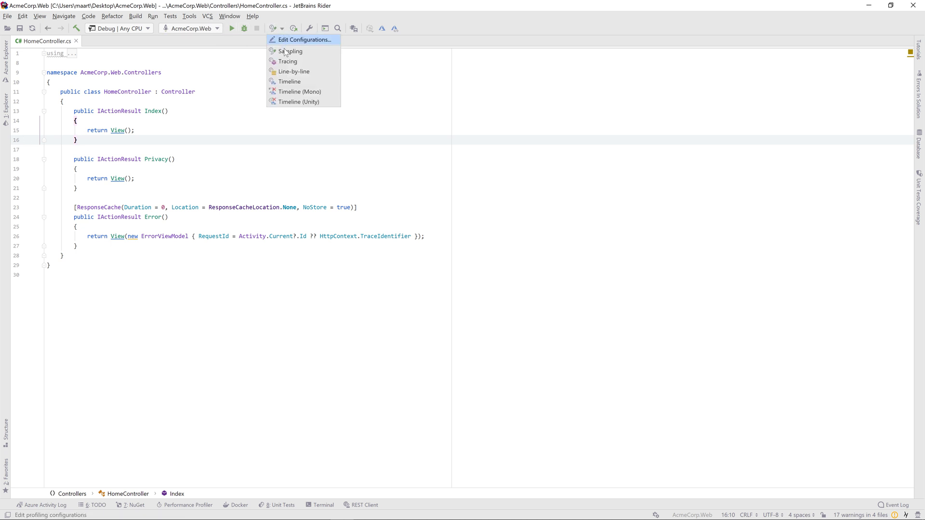
click(273, 27)
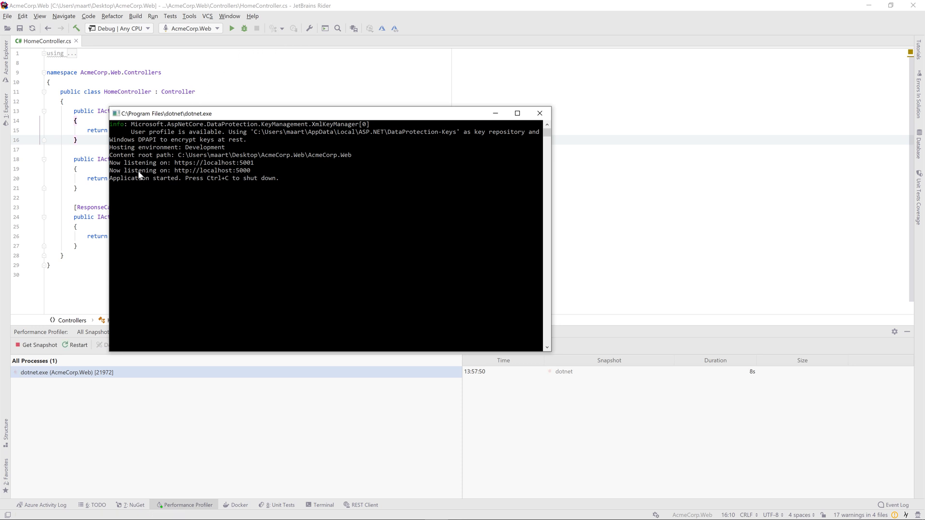
Capture the 12,6 MB sampling snapshot from Rider's Performance Profiler window
click(33, 347)
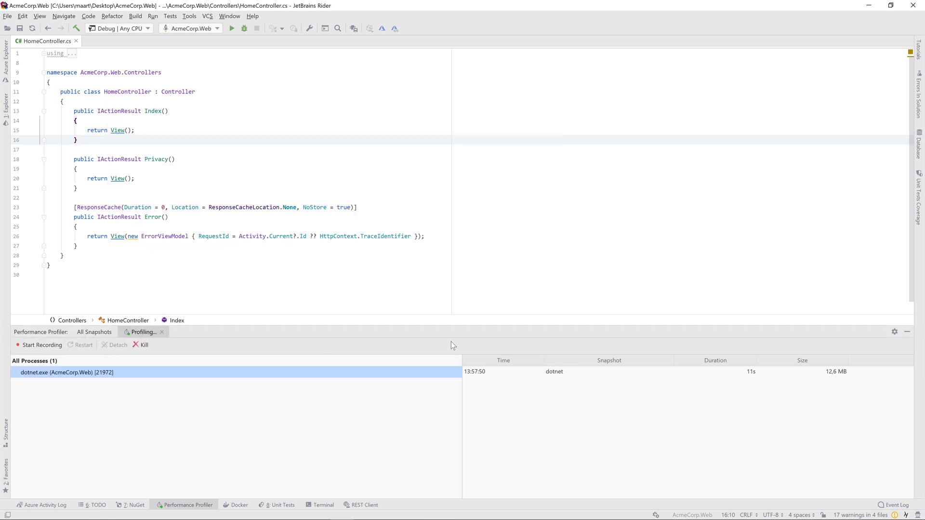
Open the saved snapshot, expand RunAcceptLoopAsync in the call tree and select AcceptAsync
double_click(587, 373)
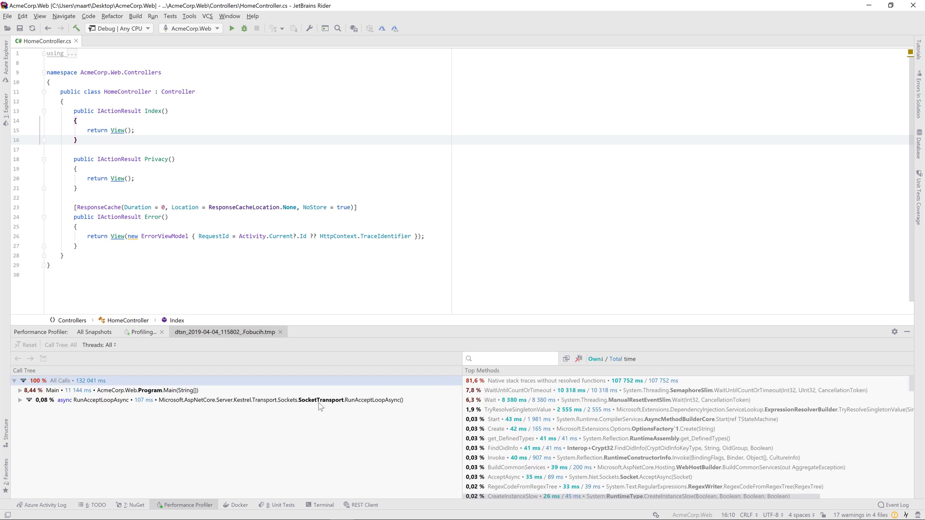
click(318, 403)
click(271, 410)
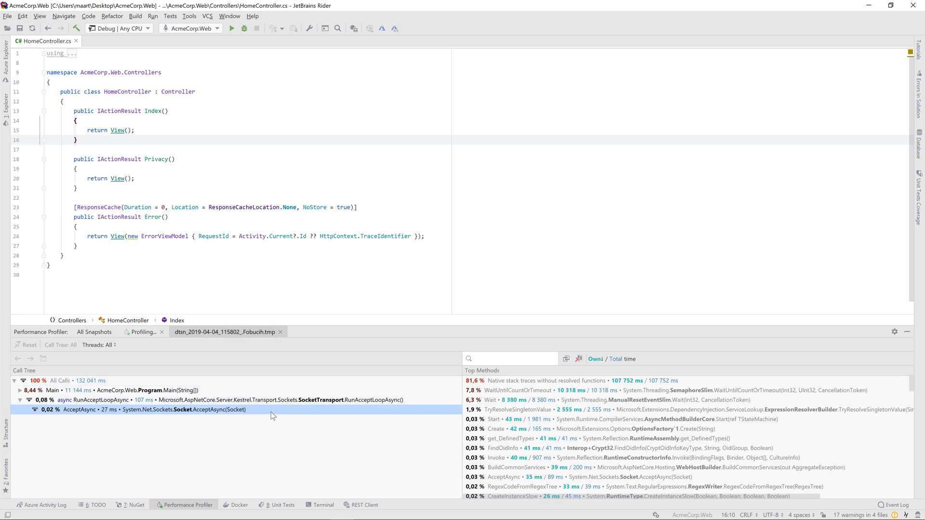